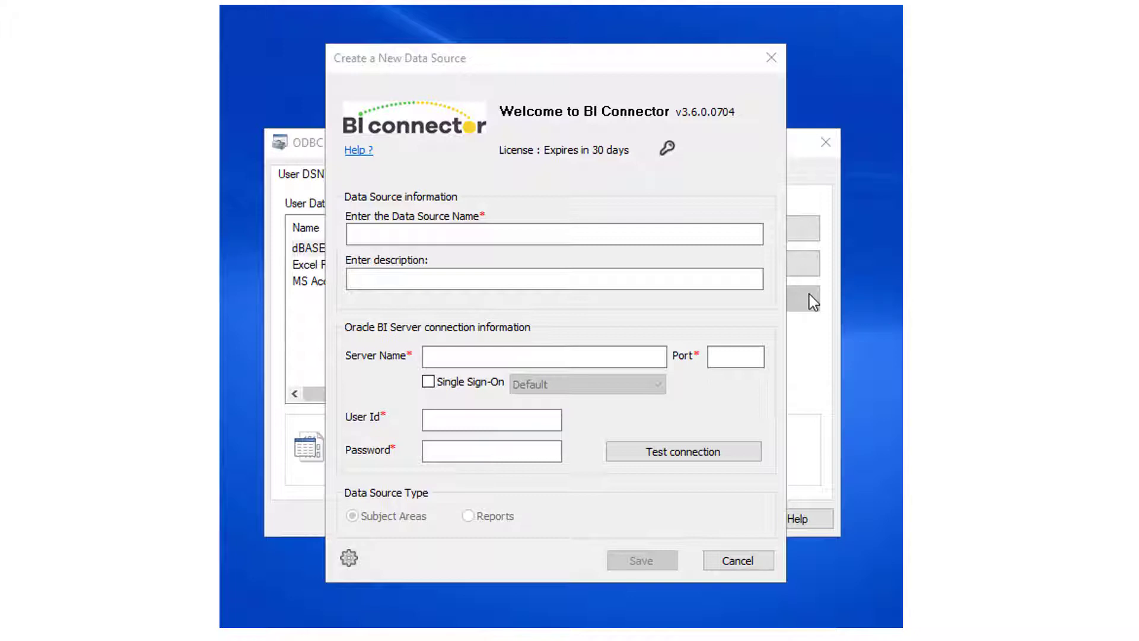
- Name the new data source OBIEE Dev Subject Area and describe it as DSN for OBIEE Dev Subject Area
left_click(741, 231)
type("OBIEE Dev Subject Area")
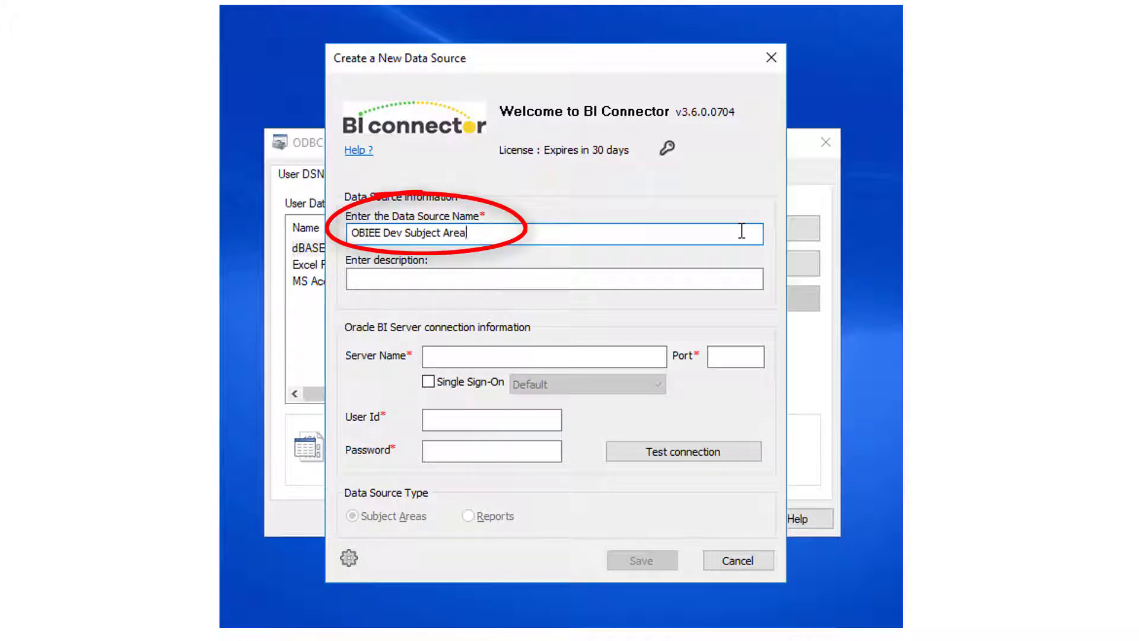
key("Tab")
type("DSN for OBIEE De")
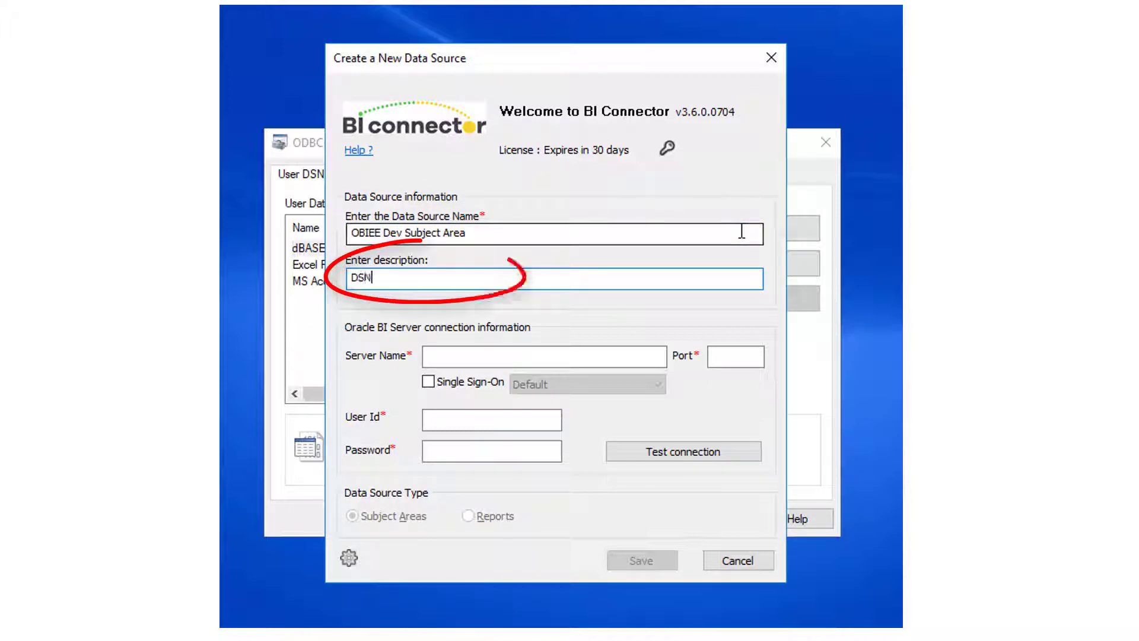
type("v Subject Area")
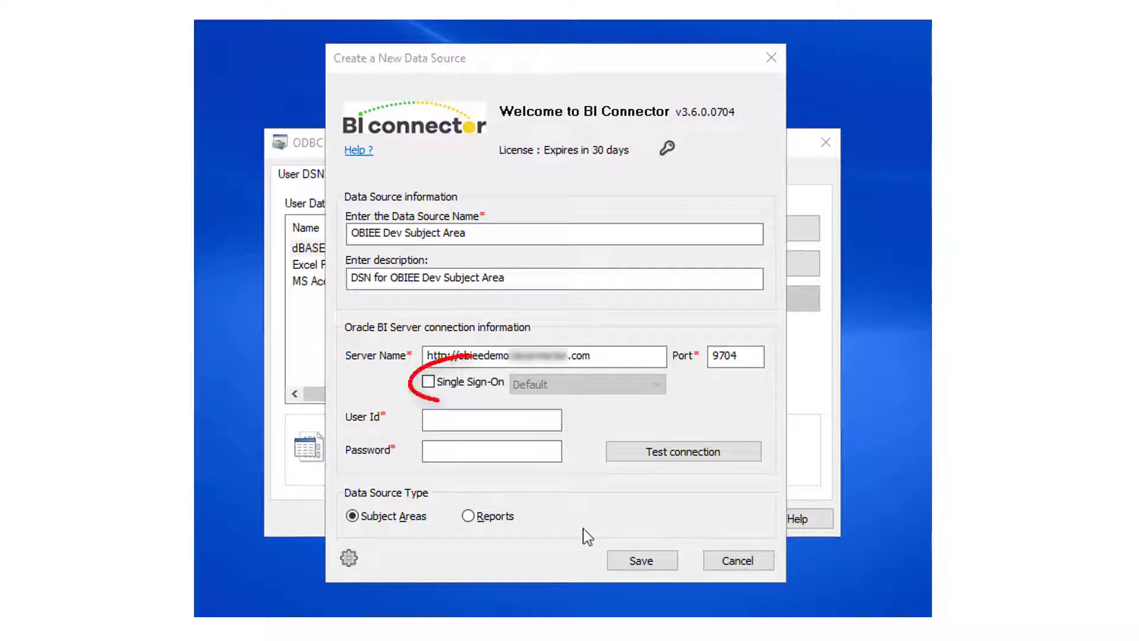
- Enable Single Sign-On for the data source and test its connection to the Oracle BI server
left_click(428, 381)
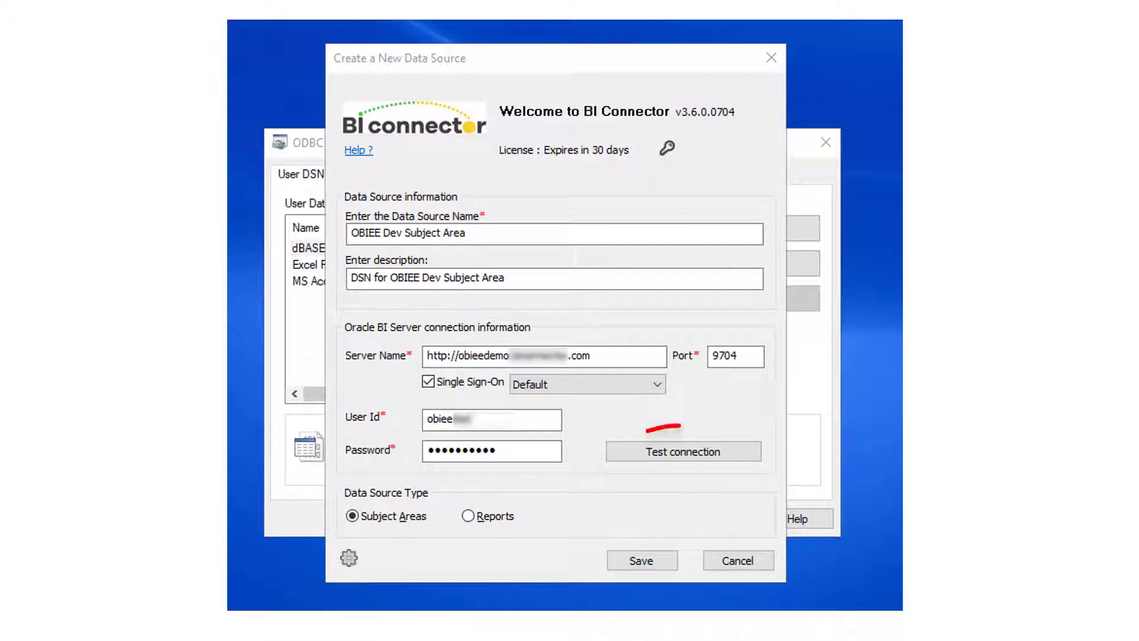
left_click(631, 454)
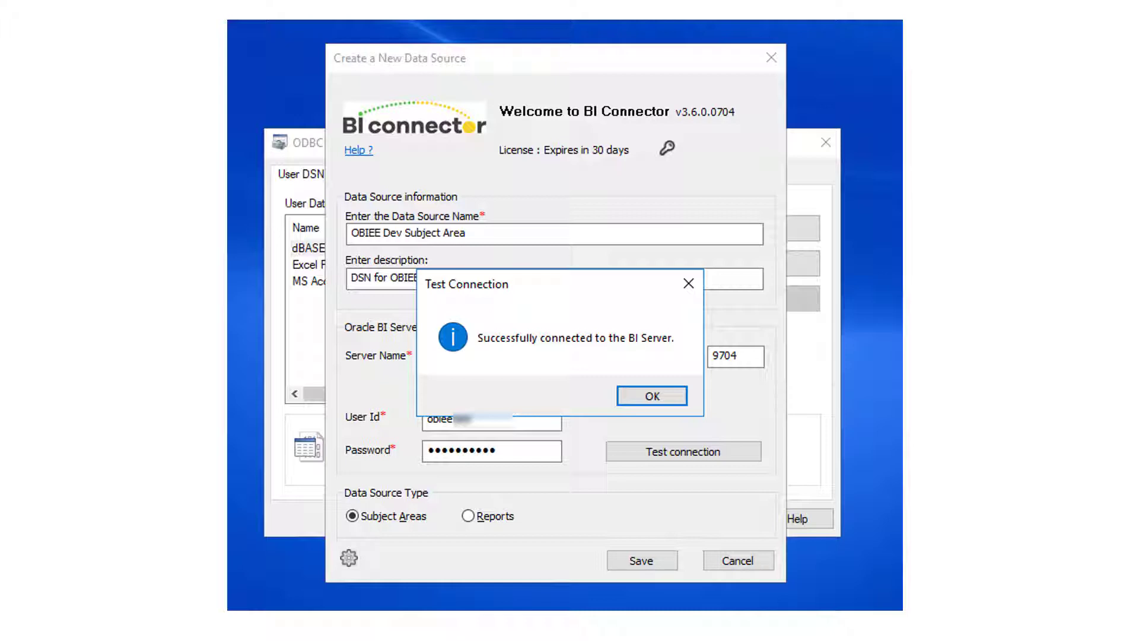
left_click(671, 401)
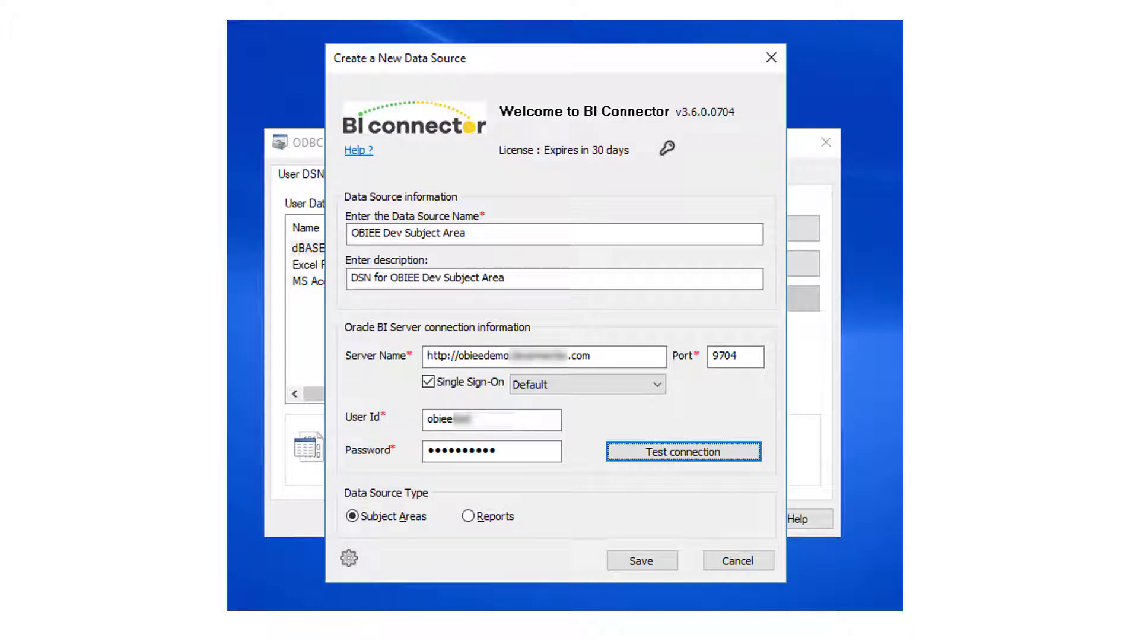
- Save the OBIEE Dev Subject Area data source and start adding another user data source with the BI Connector Driver
left_click(641, 560)
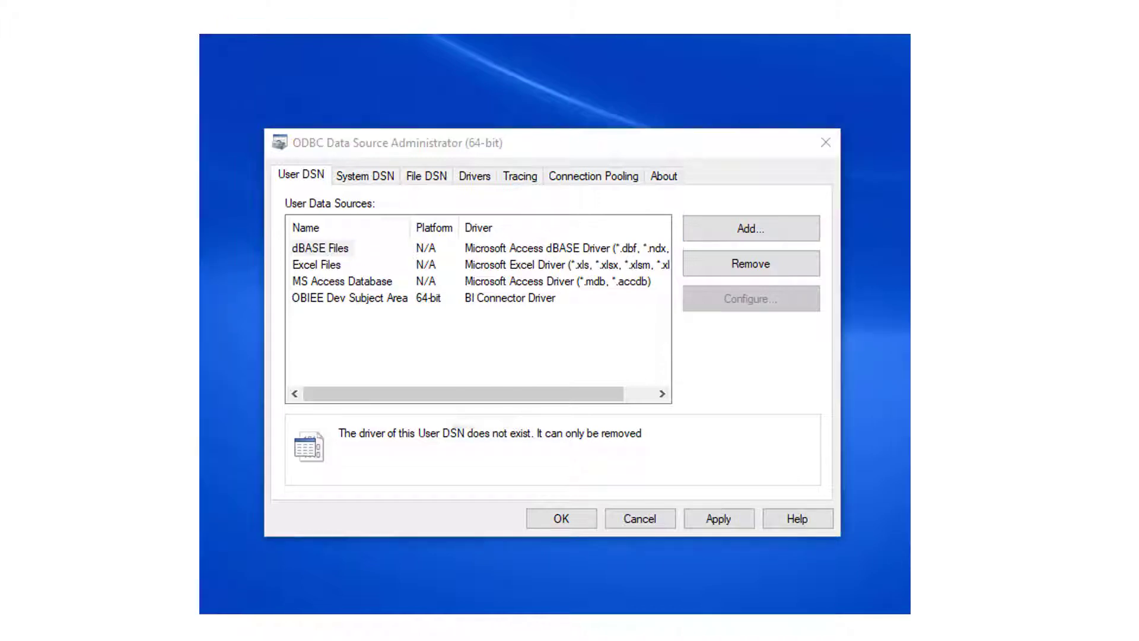
left_click(771, 154)
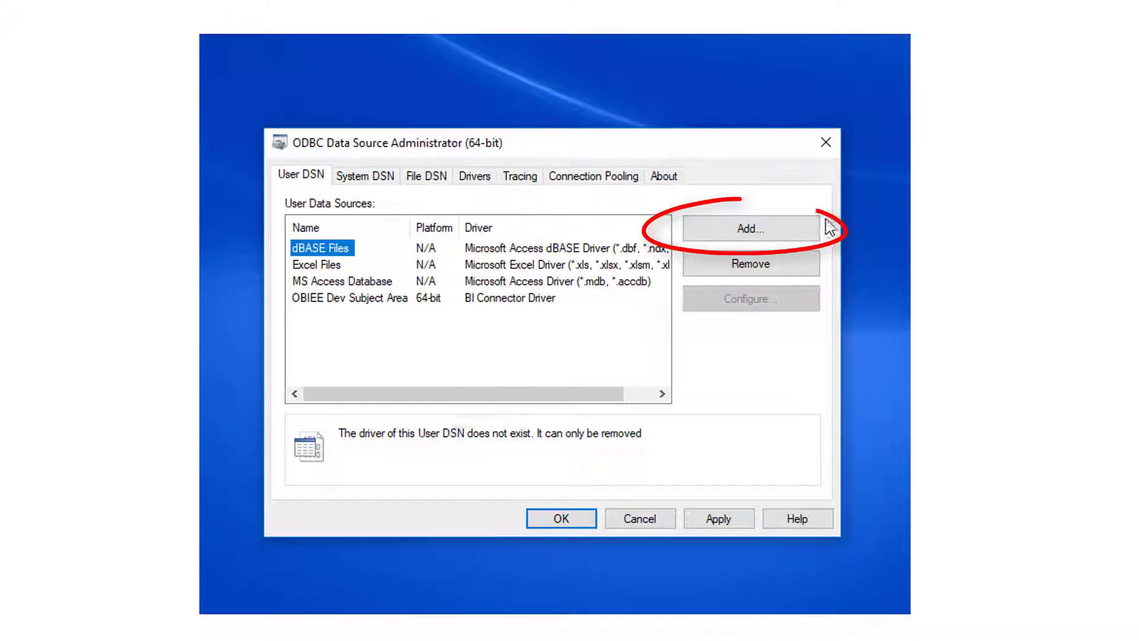
left_click(792, 227)
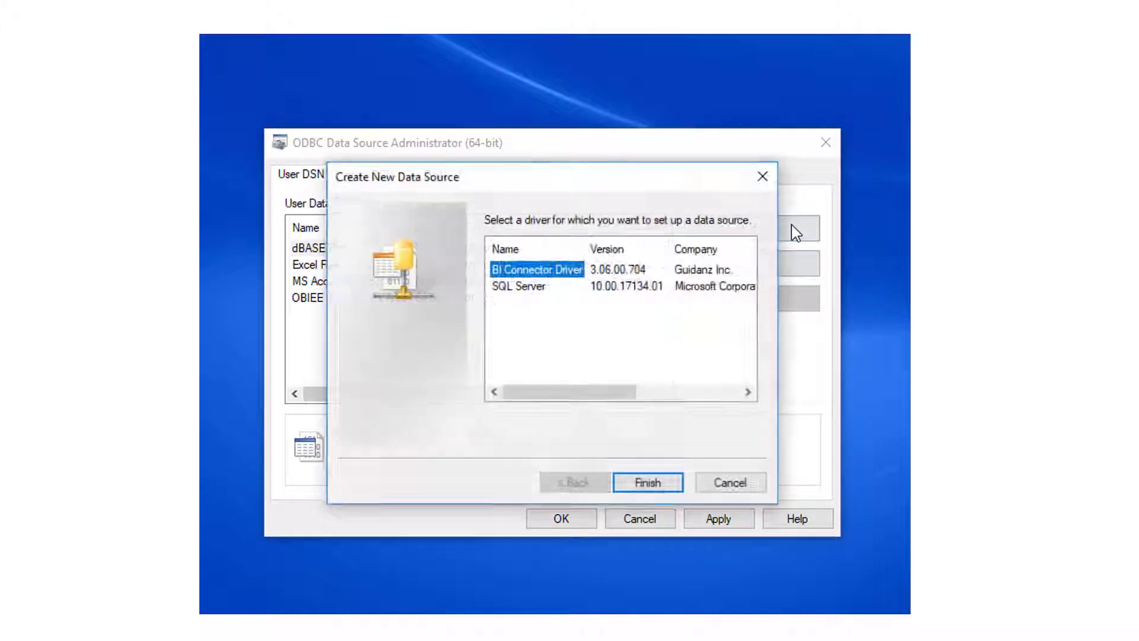
left_click(646, 482)
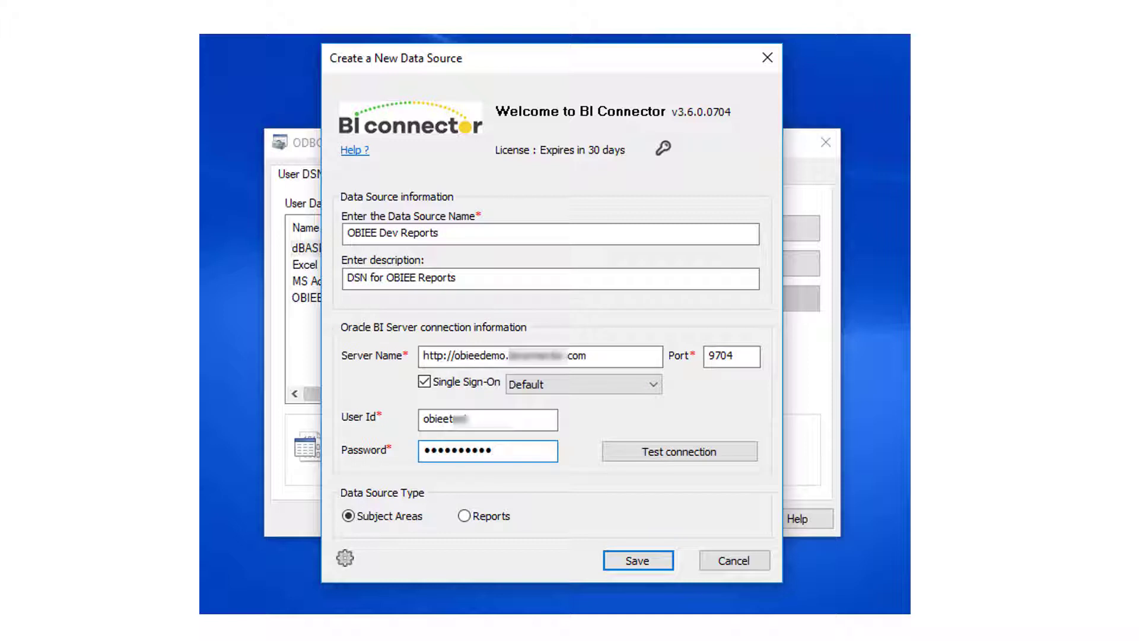
- Test the server connection of the OBIEE Dev Reports data source and set its data source type to Reports
left_click(744, 453)
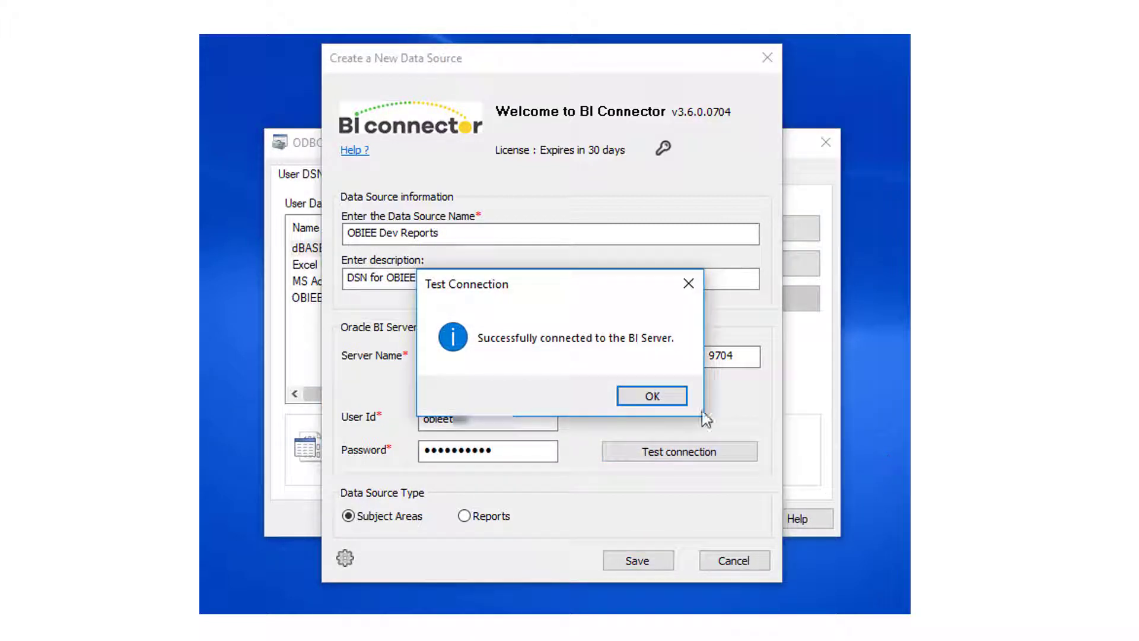
left_click(651, 395)
left_click(465, 516)
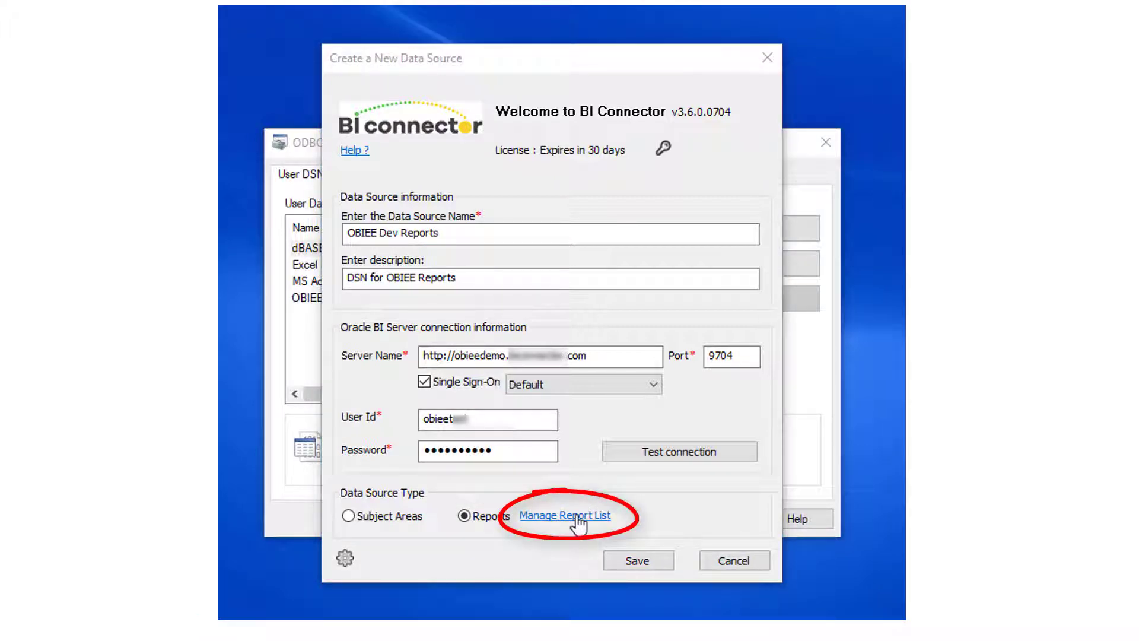
- Get the location of AW-SalesByCategory from its properties in the Oracle BI catalog and add /shared/BIConnector to the data source's report list
left_click(574, 516)
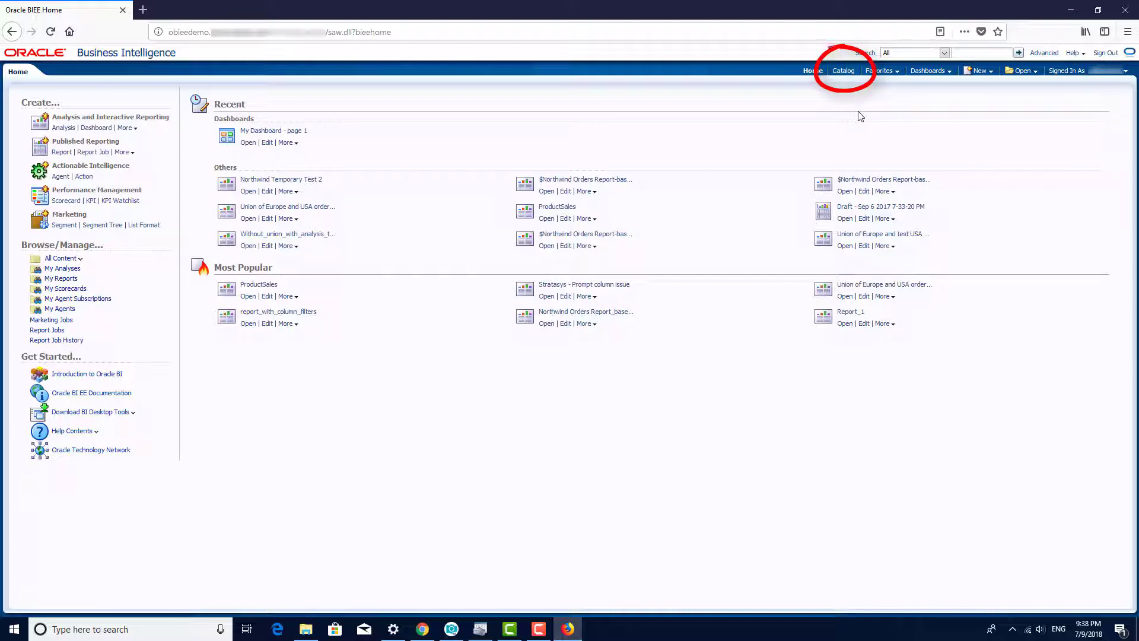
left_click(844, 73)
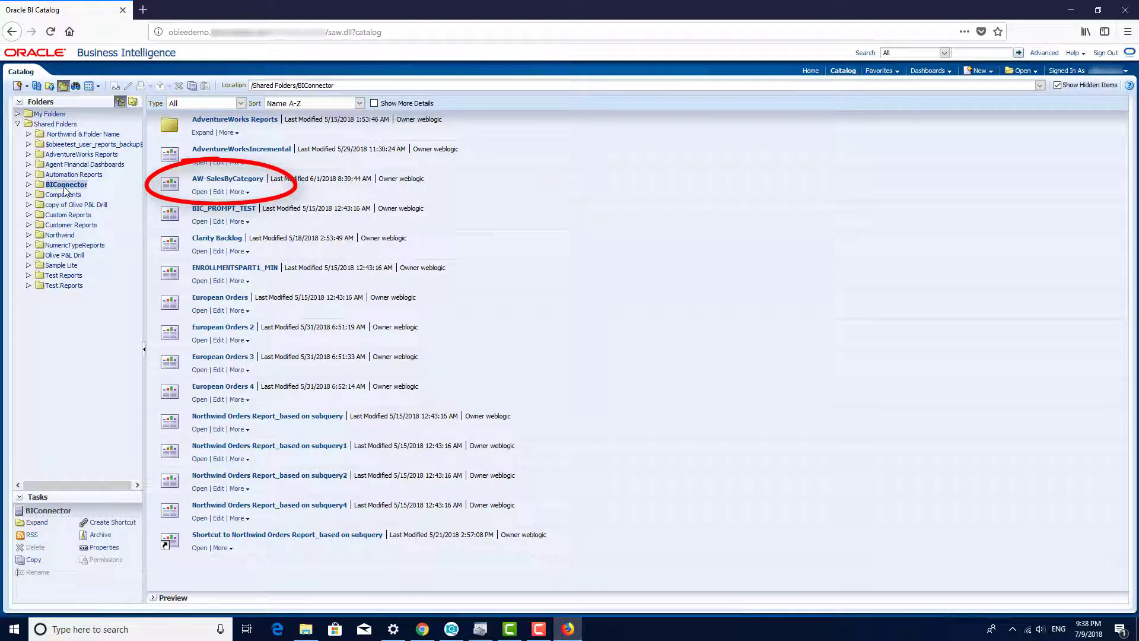
right_click(229, 179)
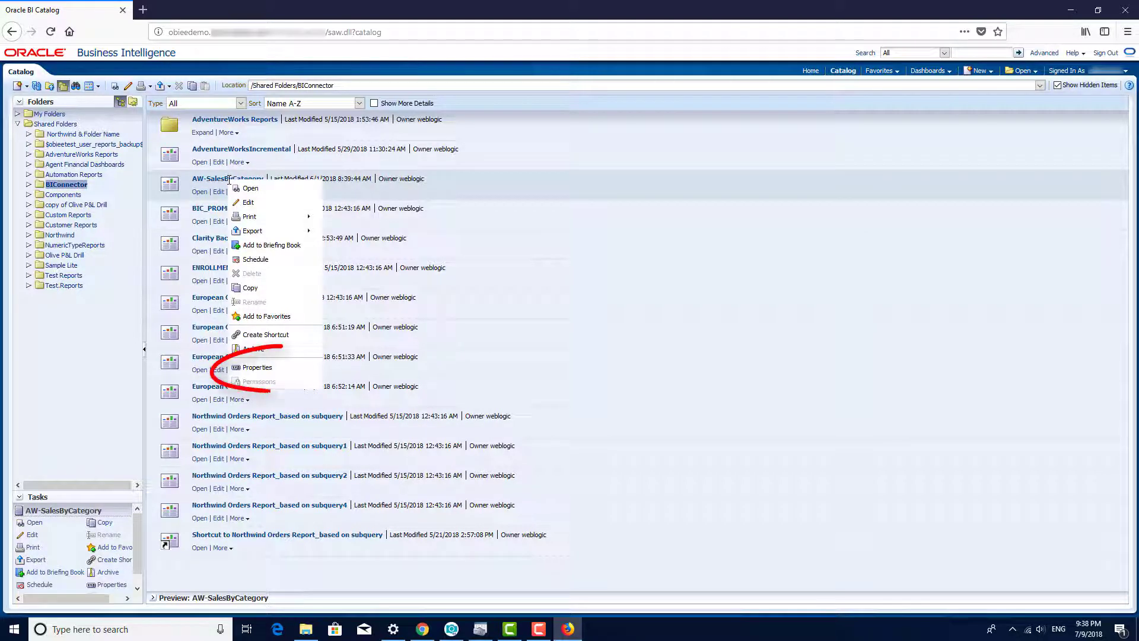
left_click(285, 369)
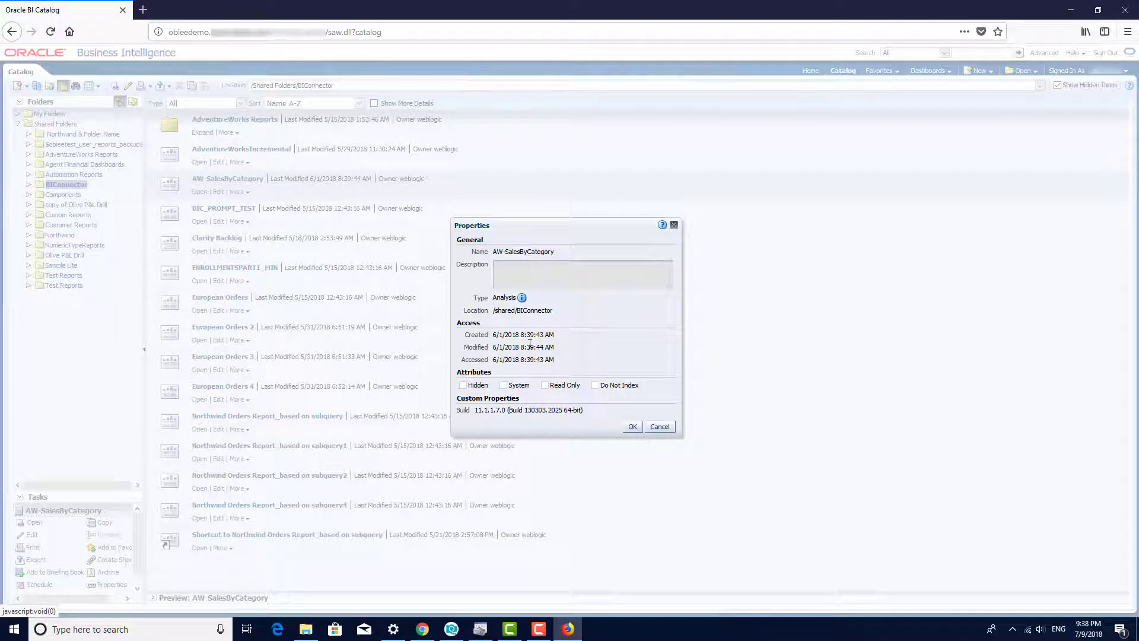
left_click_drag(493, 313, 581, 320)
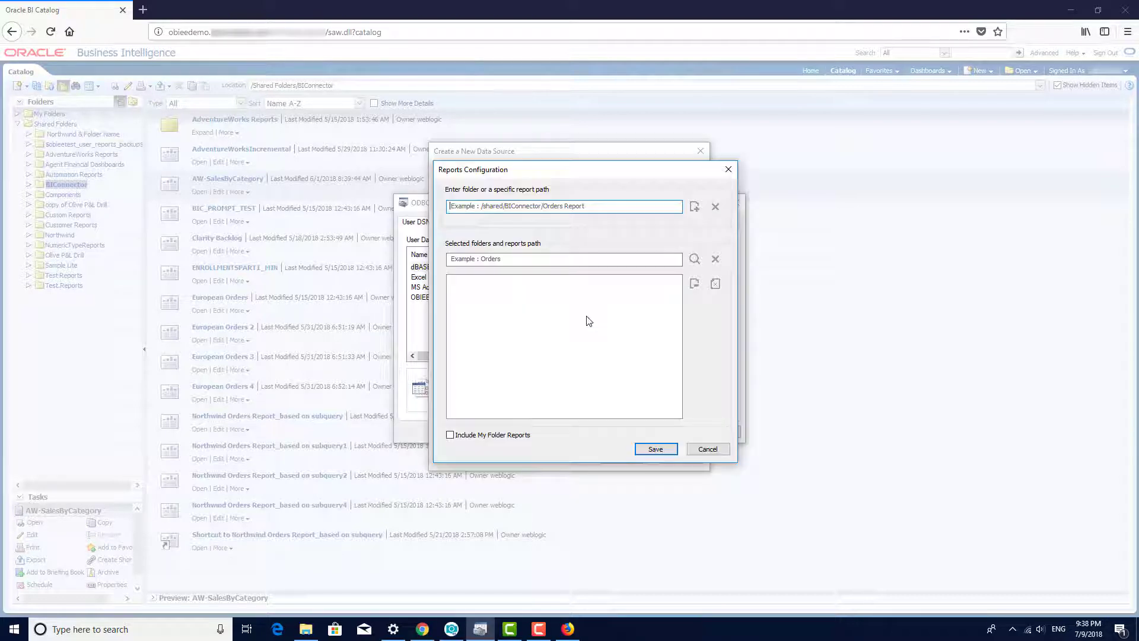
left_click(695, 207)
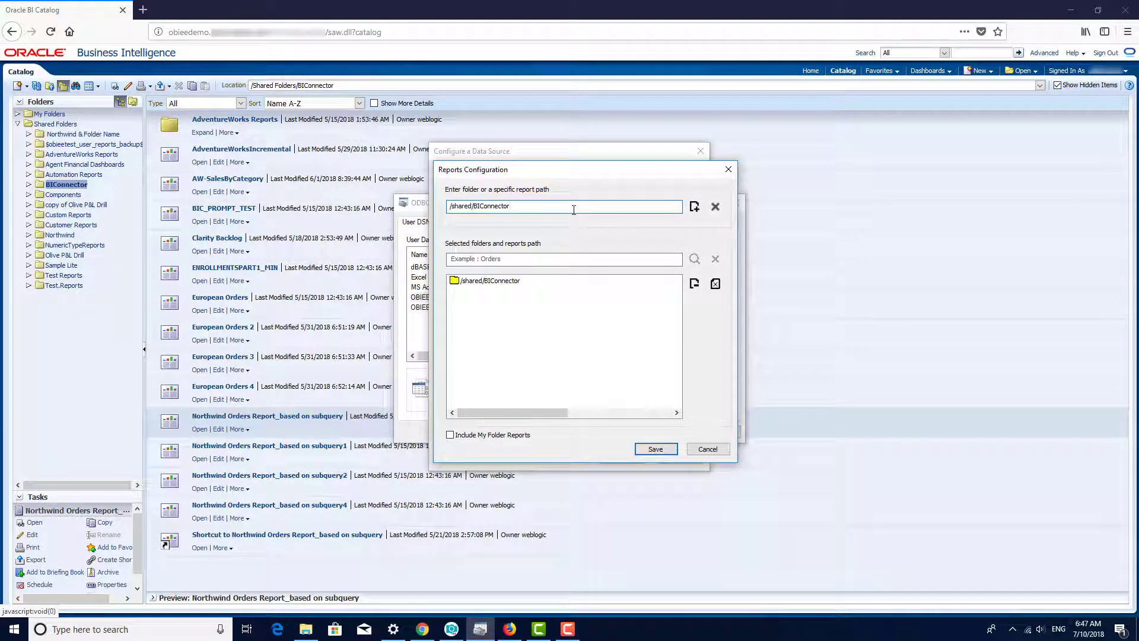
- Add the specific report path /shared/Northwind/European Orders to the selected folders and reports
left_click_drag(503, 205, 573, 210)
key("shift+Left")
key("shift+Left")
key("shift+Left")
key("shift+Left")
key("shift+Left")
key("shift+Left")
key("shift+Left")
key("shift+Left")
key("shift+Left")
type("N")
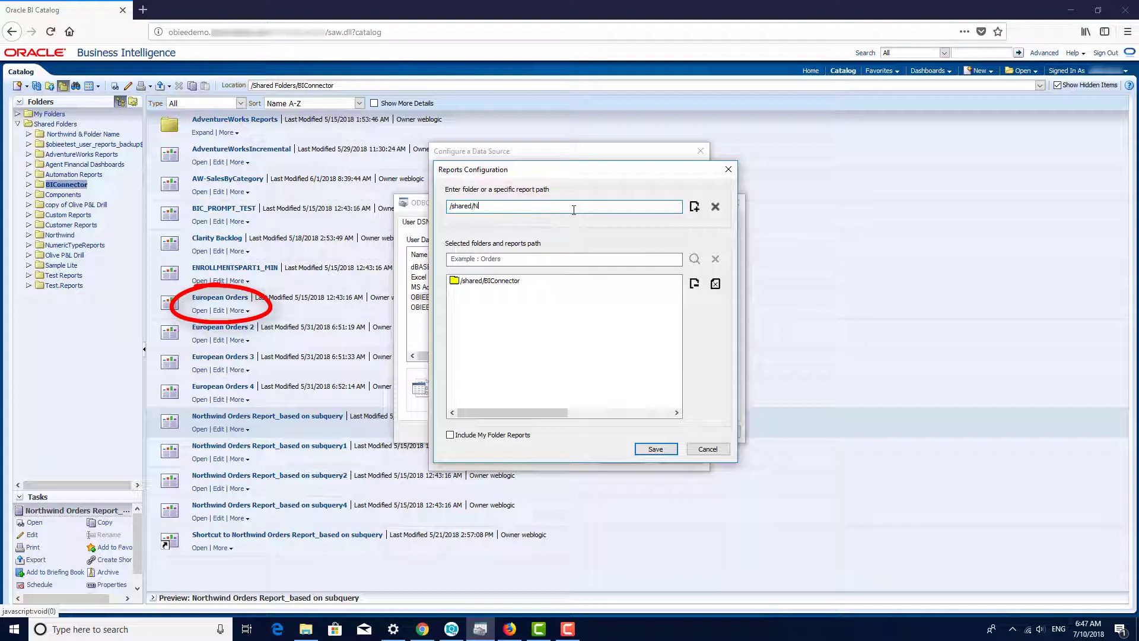
type("orthwind/European Orders")
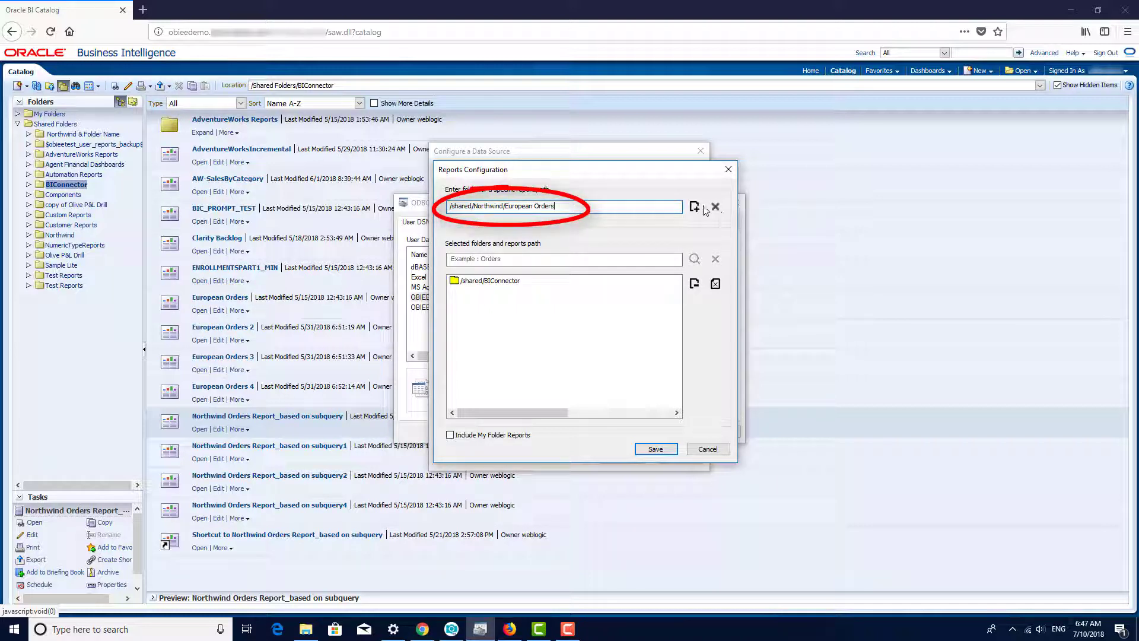
left_click(695, 206)
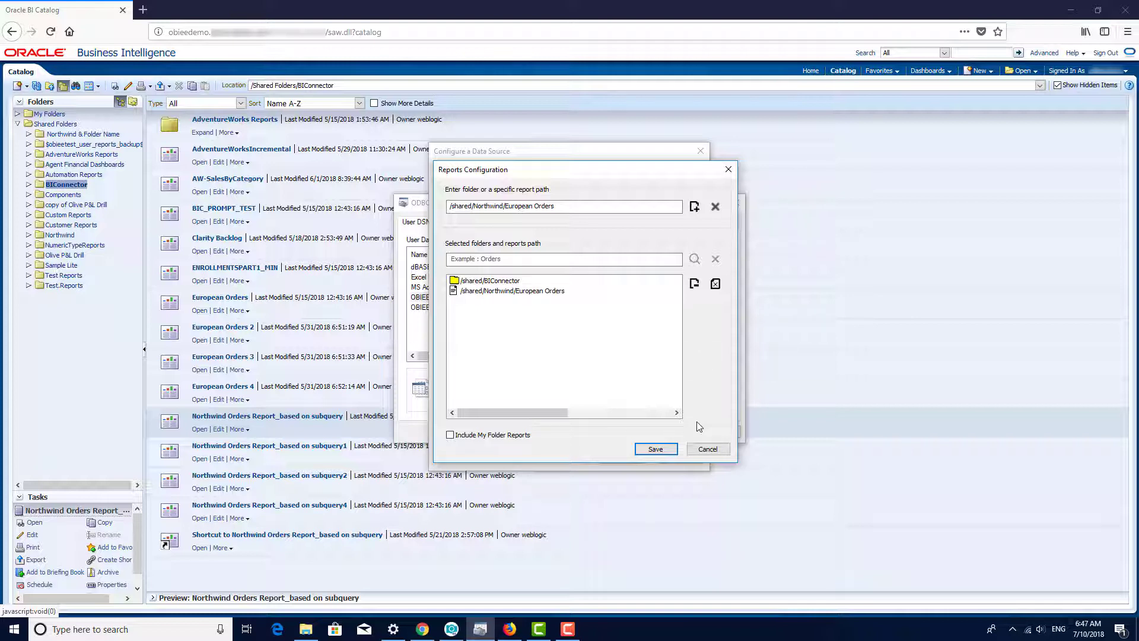
- Save the reports configuration and the OBIEE Dev Reports data source
left_click(655, 449)
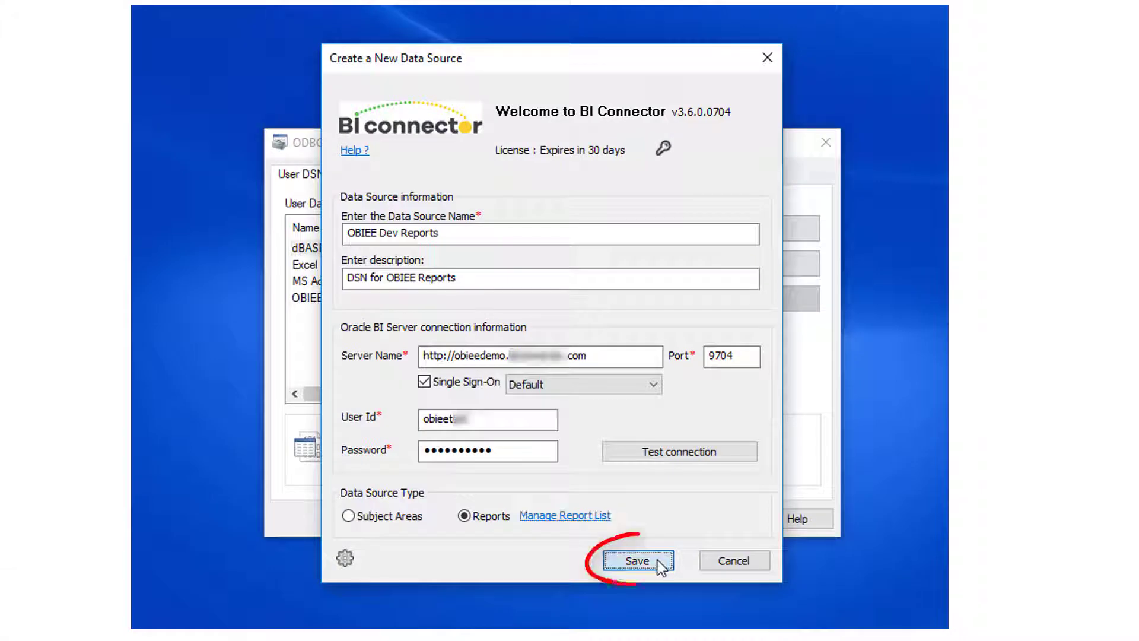
key("Return")
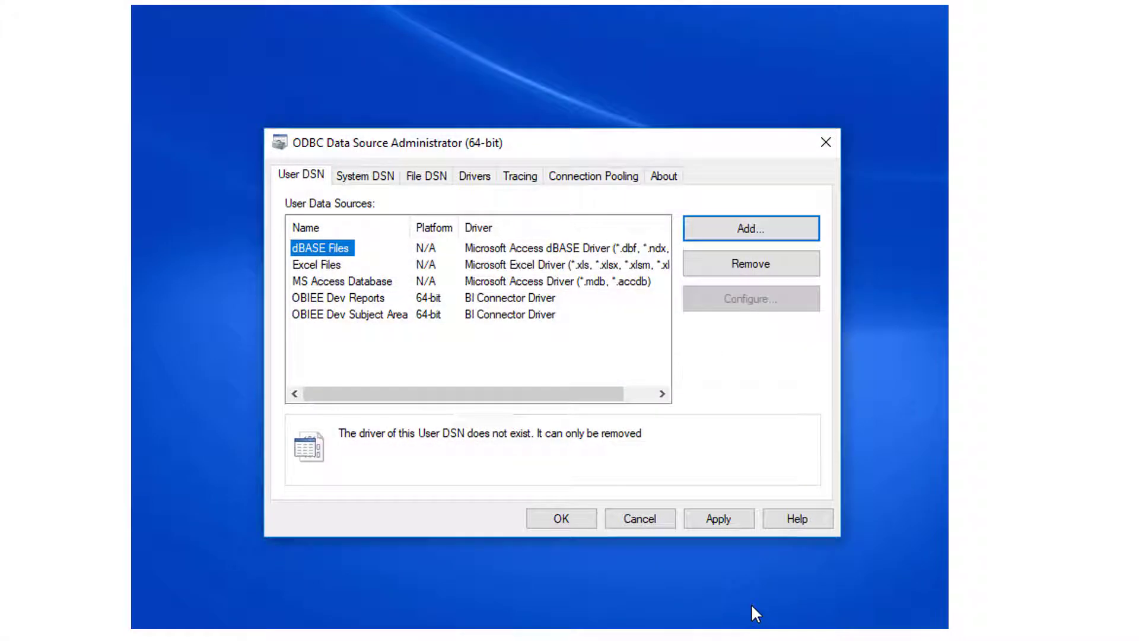